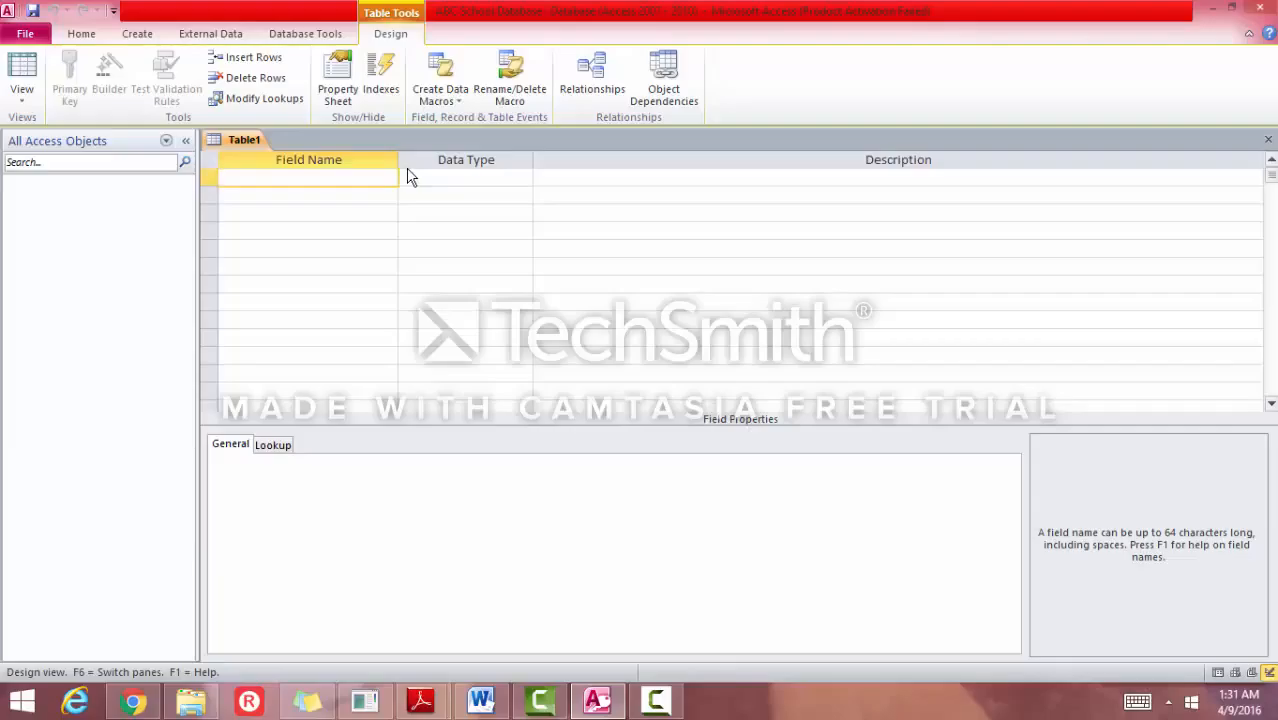
Define a First Name field with the Text data type and the description "The first name of the student"
text(First Name)
click(427, 179)
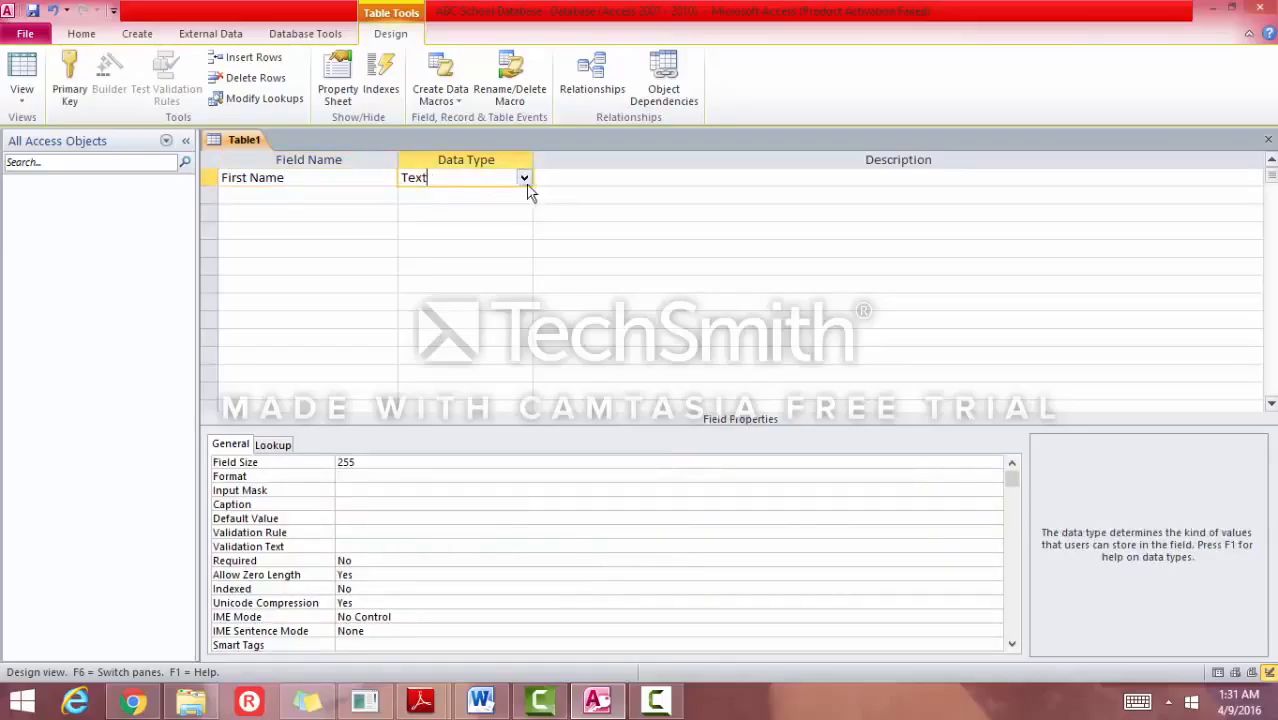
click(546, 177)
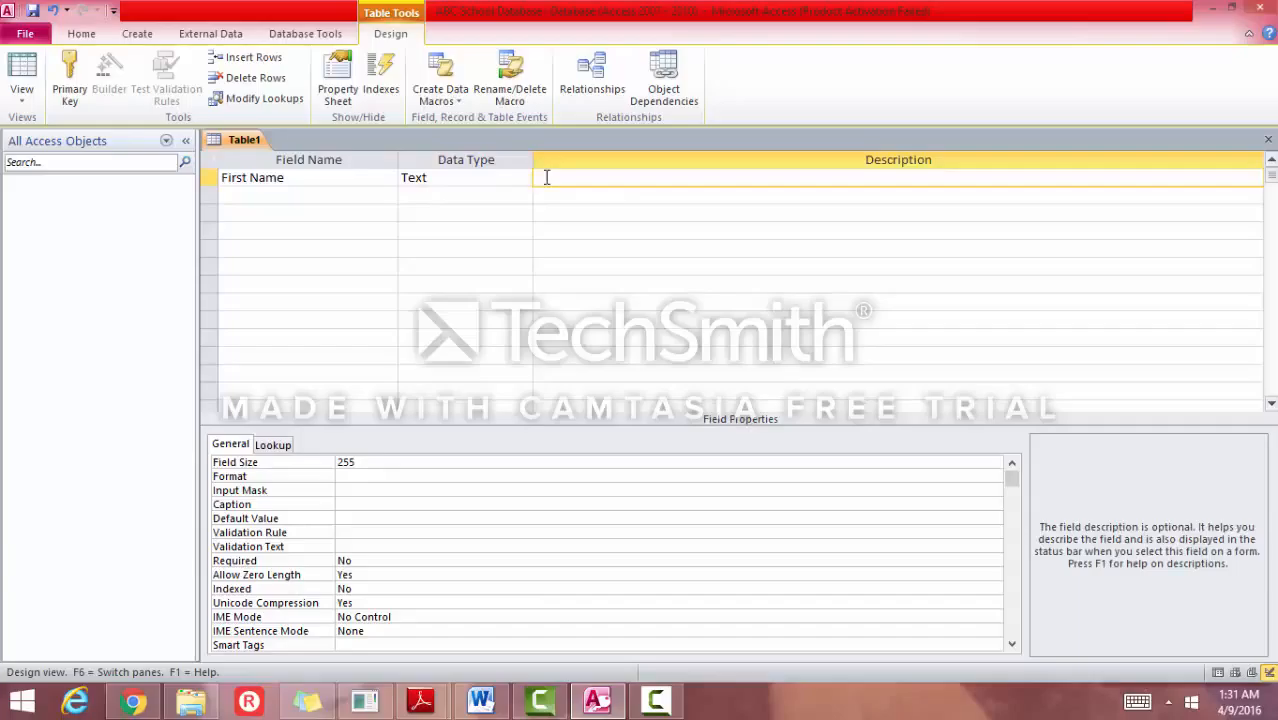
text(The first name of the )
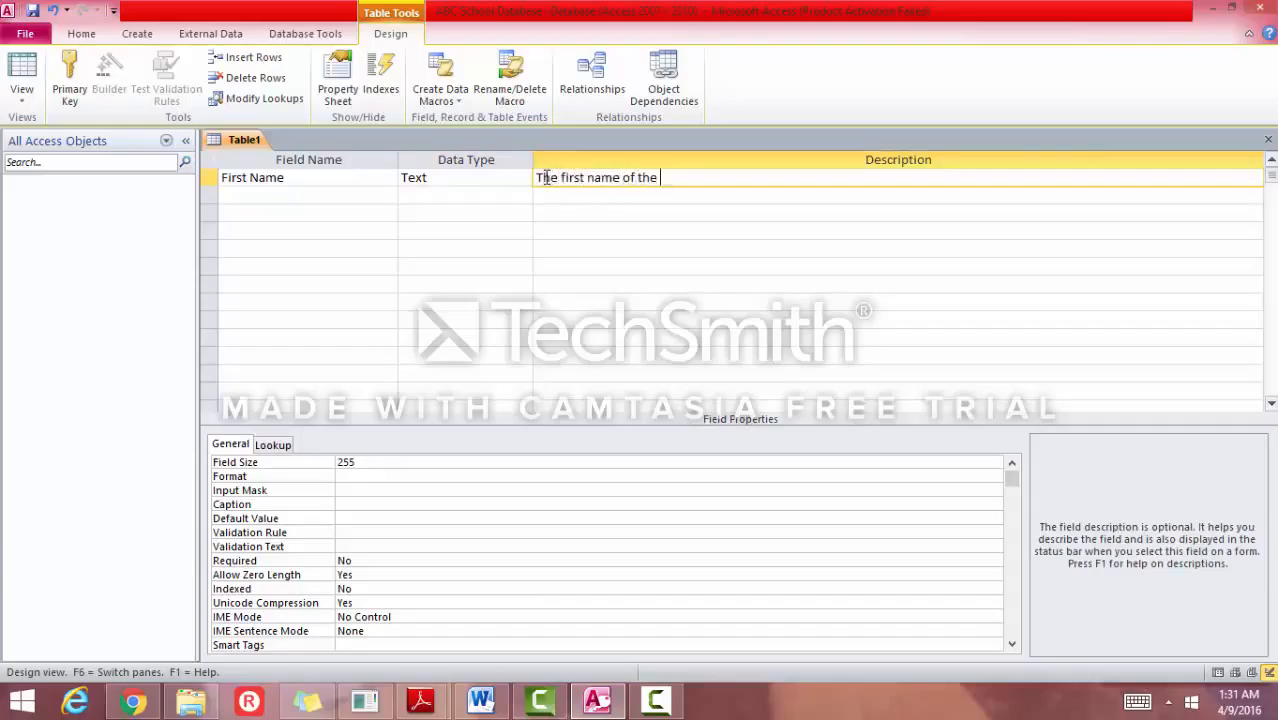
text(student)
Add a Last Name field with the Text data type and the description "The surname of the student"
click(332, 196)
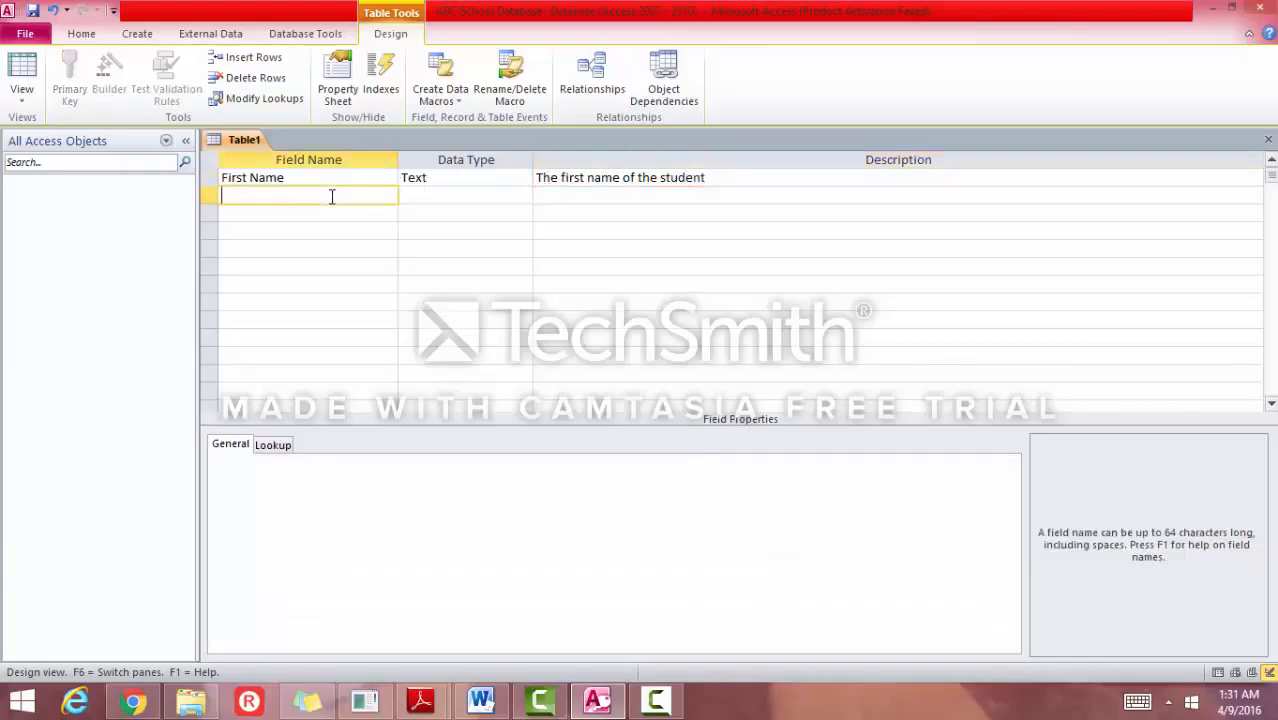
text(Last Name)
click(404, 196)
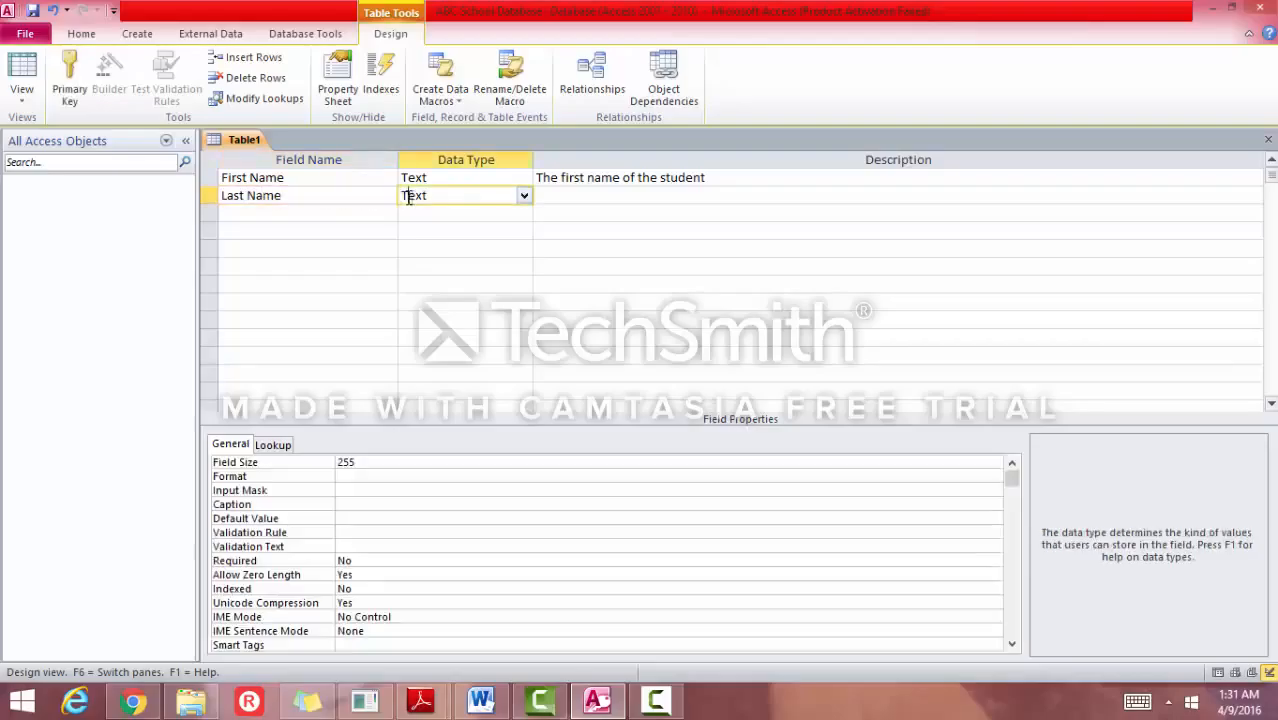
click(574, 197)
text(The s)
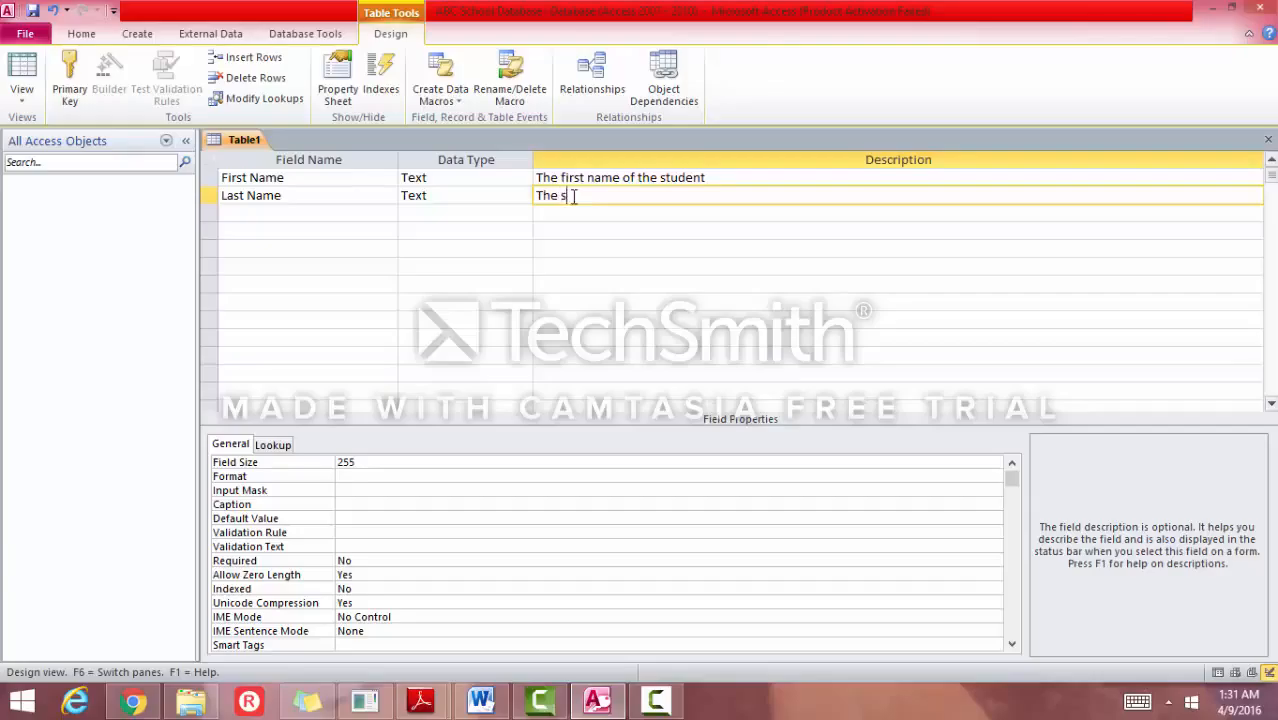
text(urname of the student)
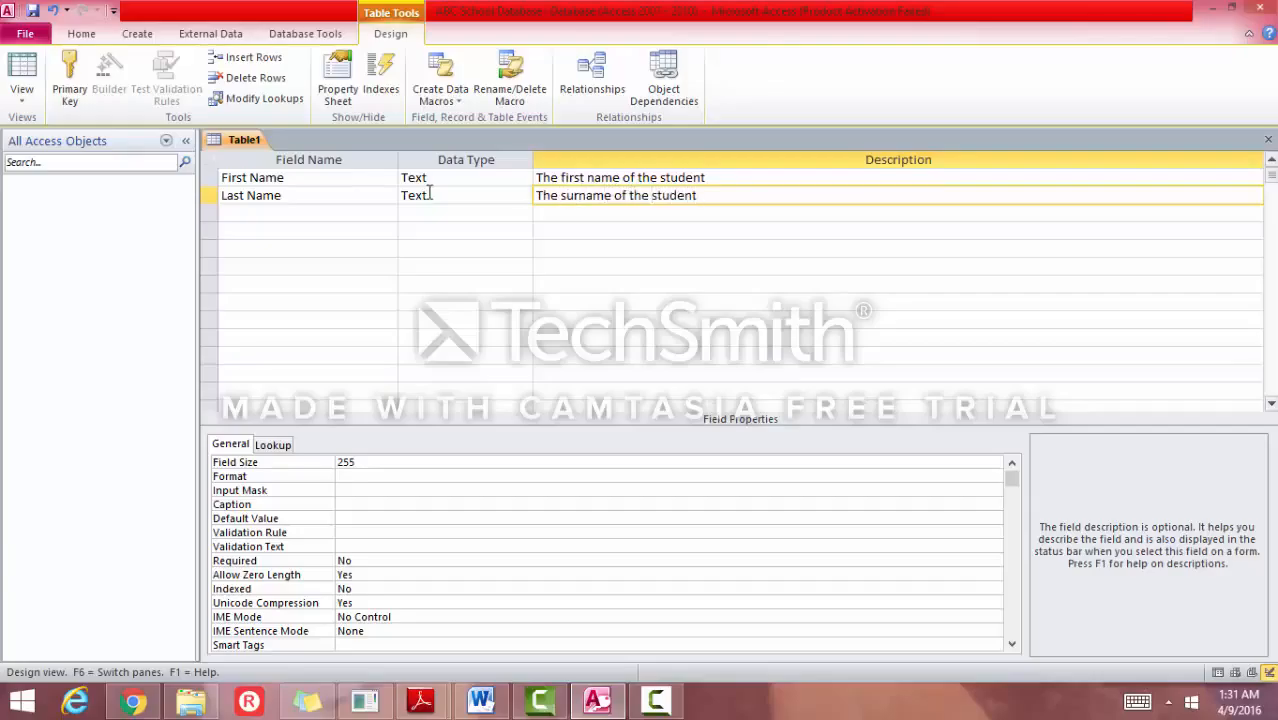
Add a Student ID field below Last Name with the Number data type
click(270, 210)
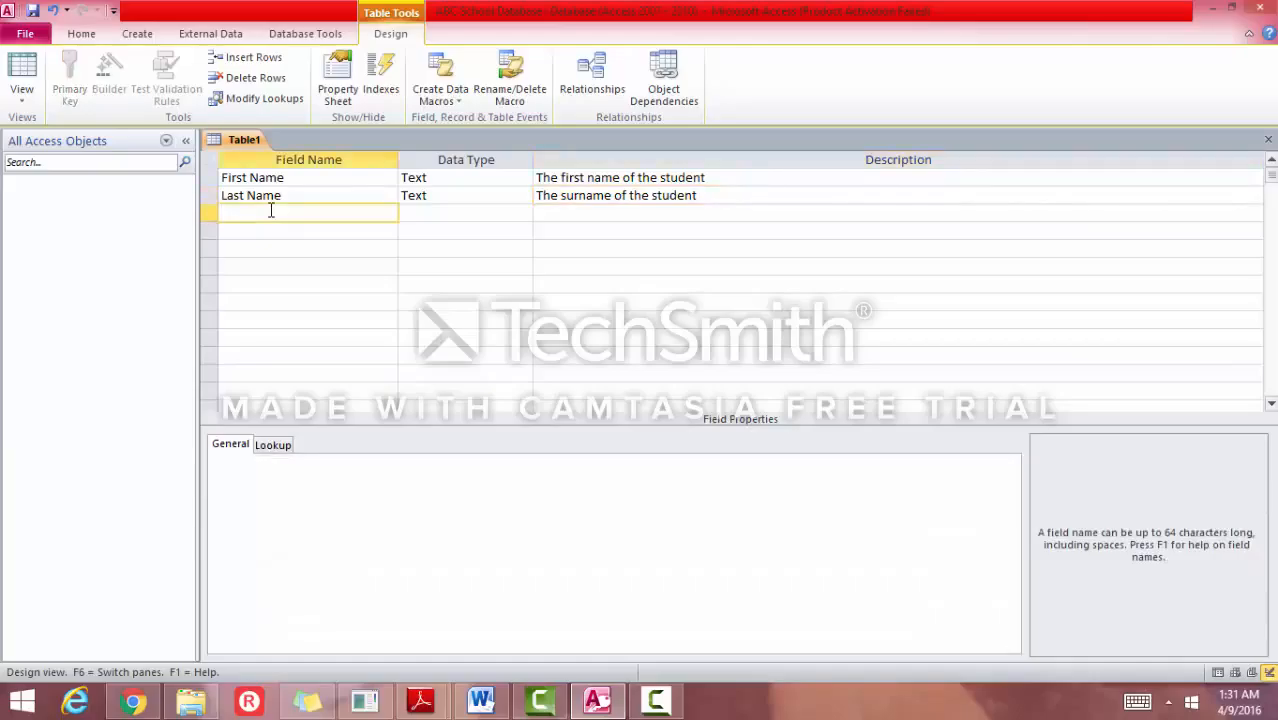
text(Student)
key(Caps_Lock)
text(ID)
key(Tab)
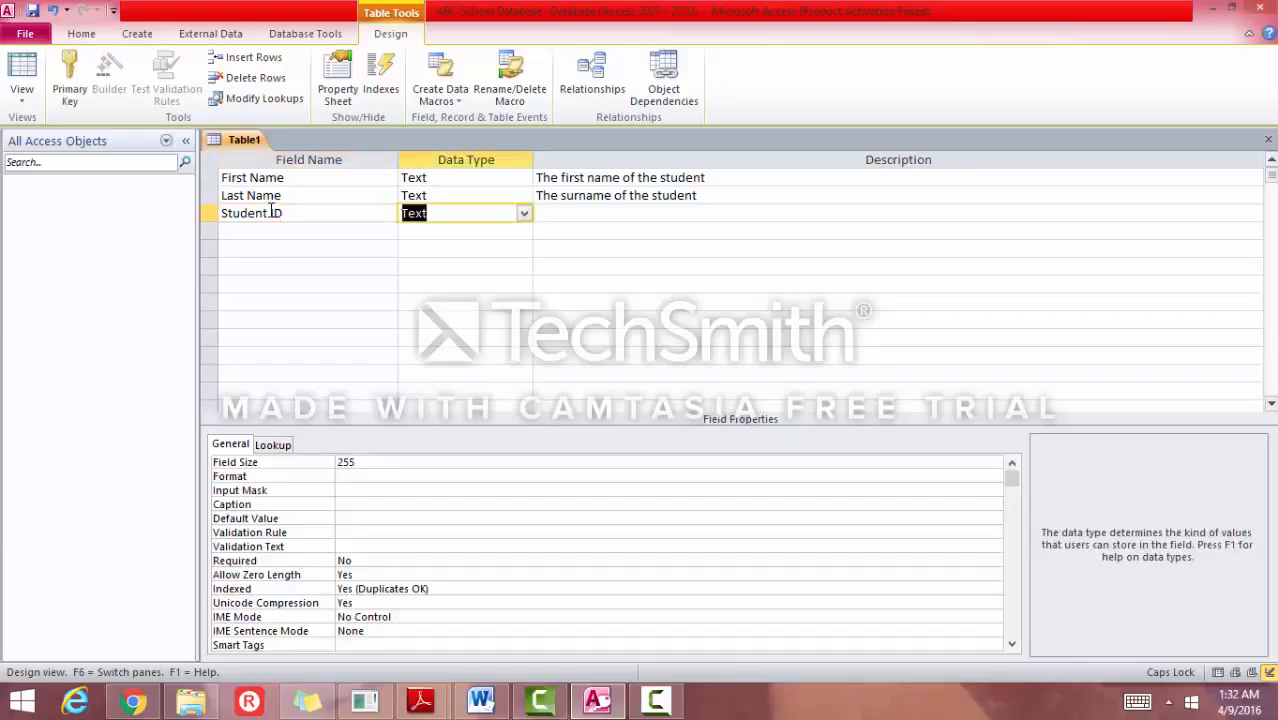
click(522, 214)
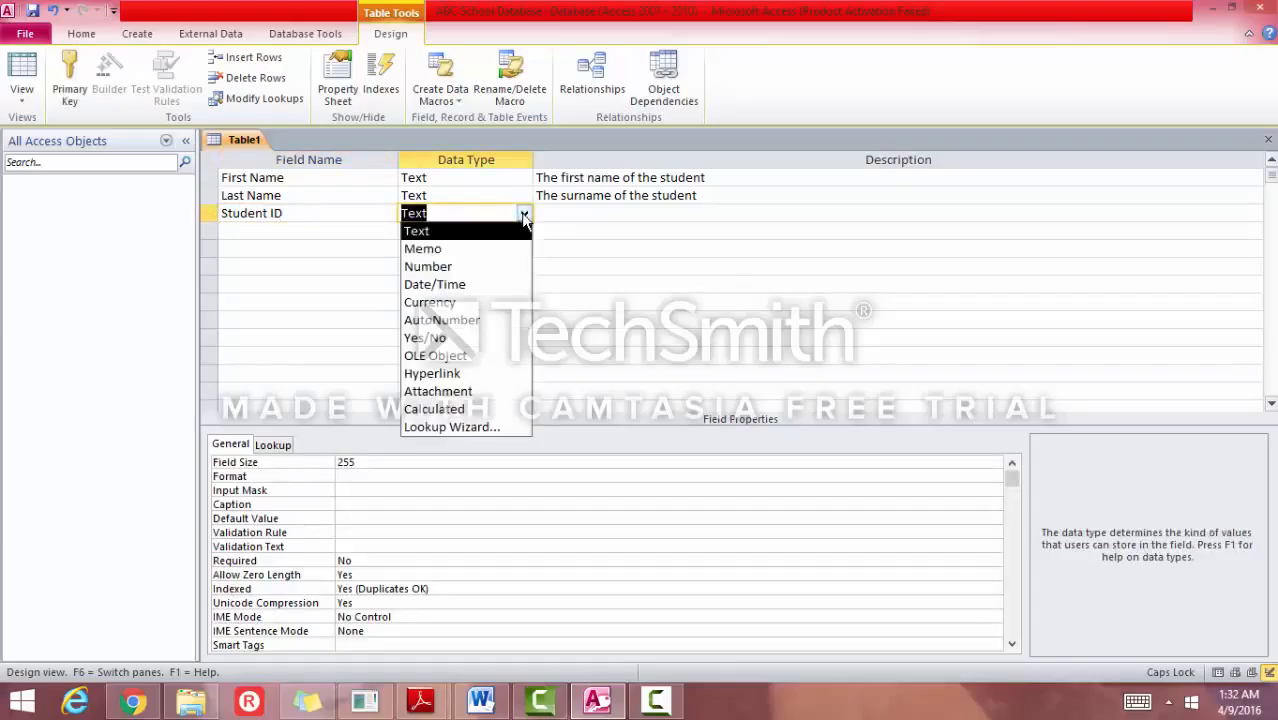
click(490, 267)
Describe the Student ID field as "A number that uniquely identifies each student"
click(573, 213)
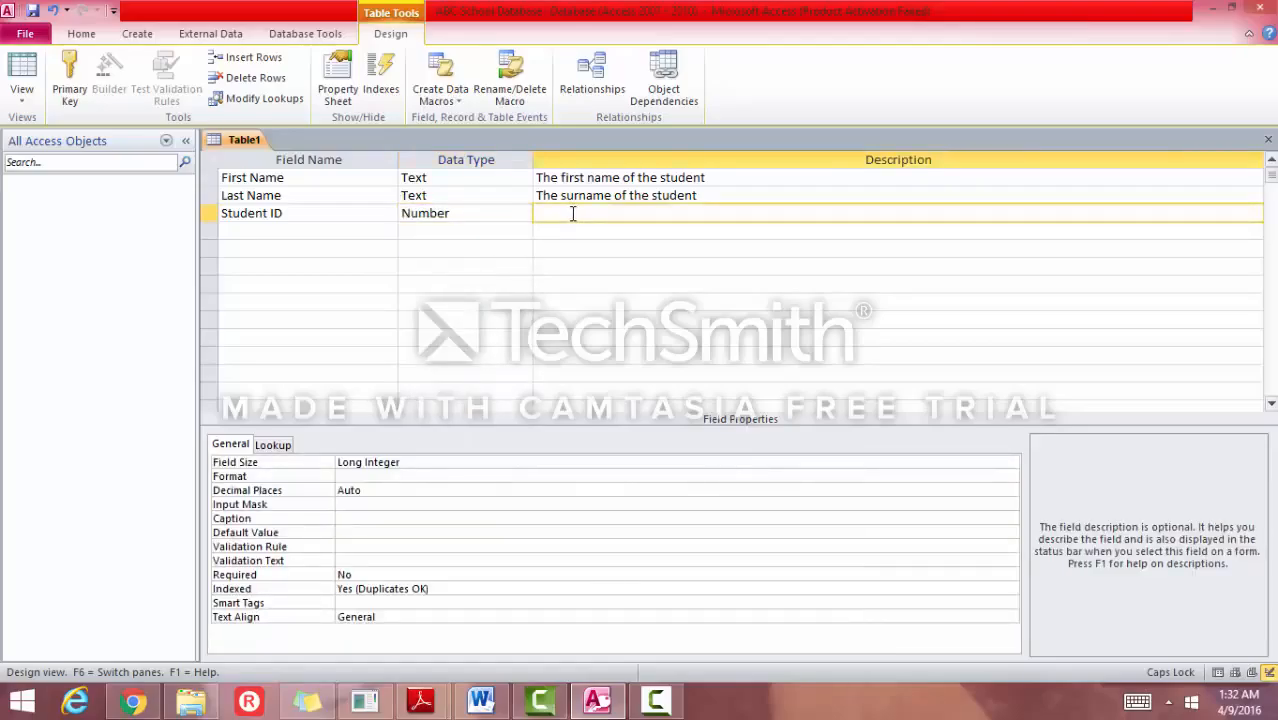
text(4)
key(BackSpace)
key(Caps_Lock)
text(A number that uniquely i)
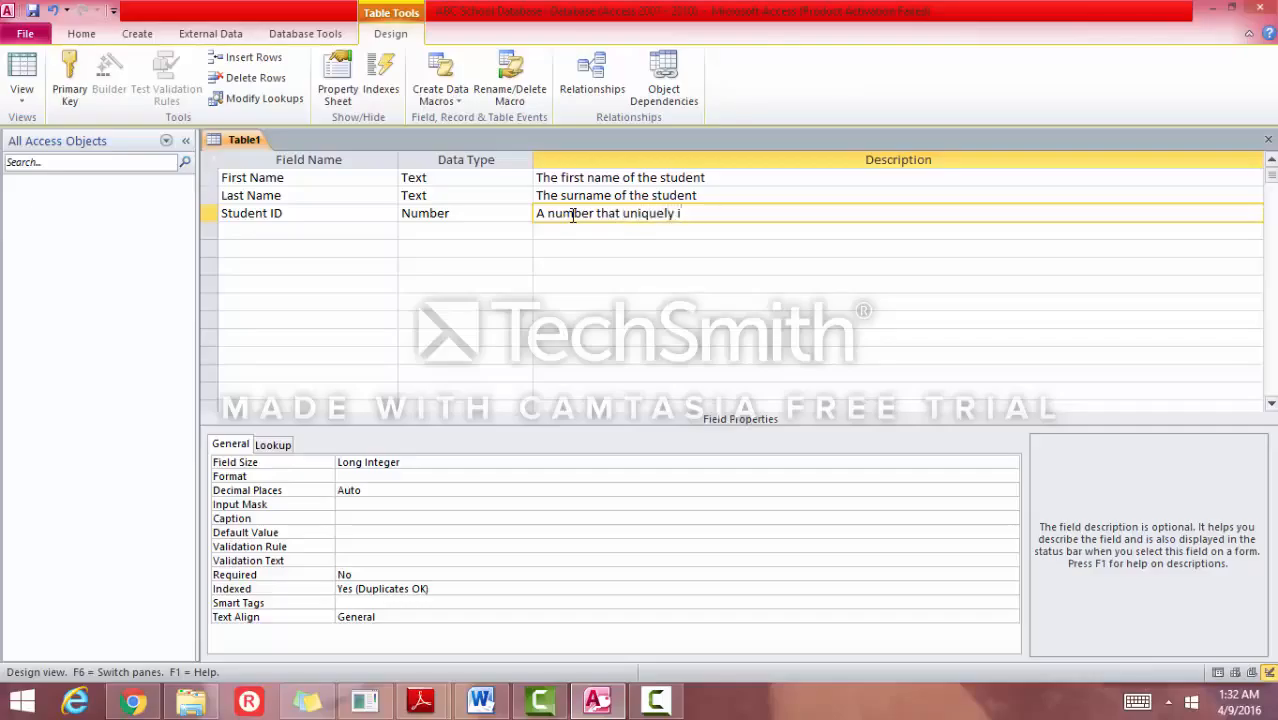
text(dentifies each student)
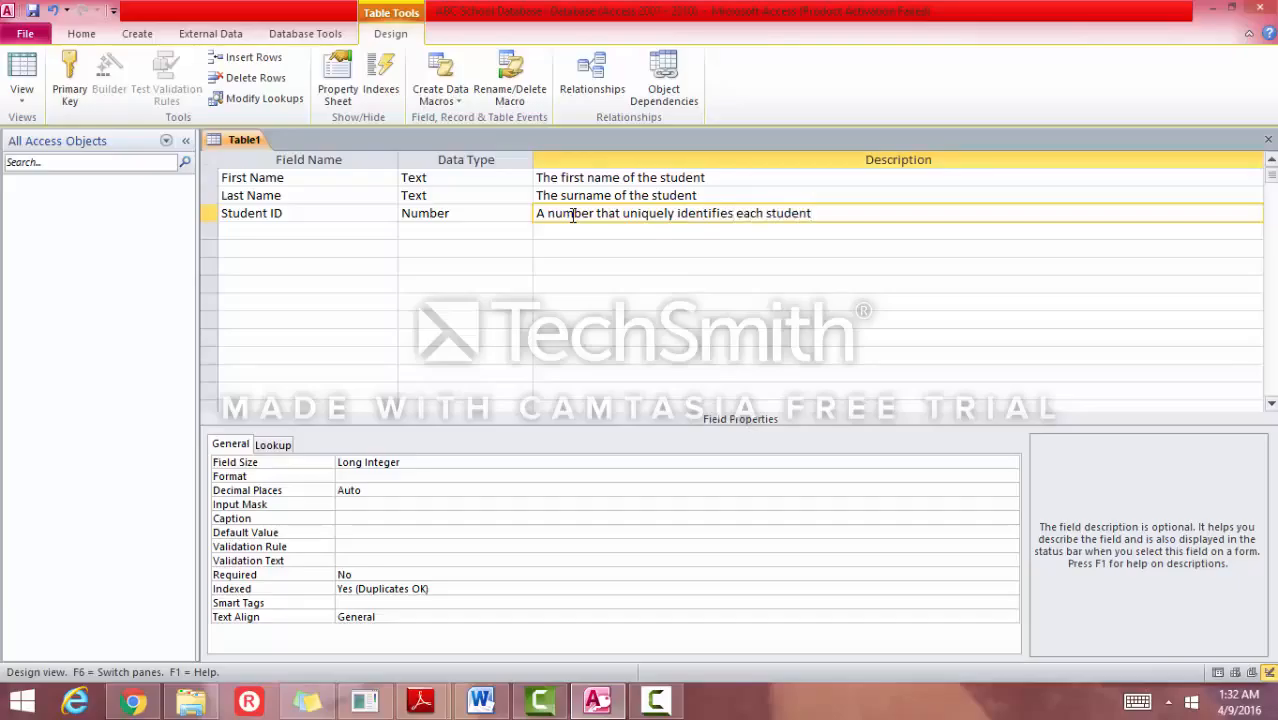
Add a Date of Birth field with the Date/Time data type and the description "The date of birth of the student"
click(259, 231)
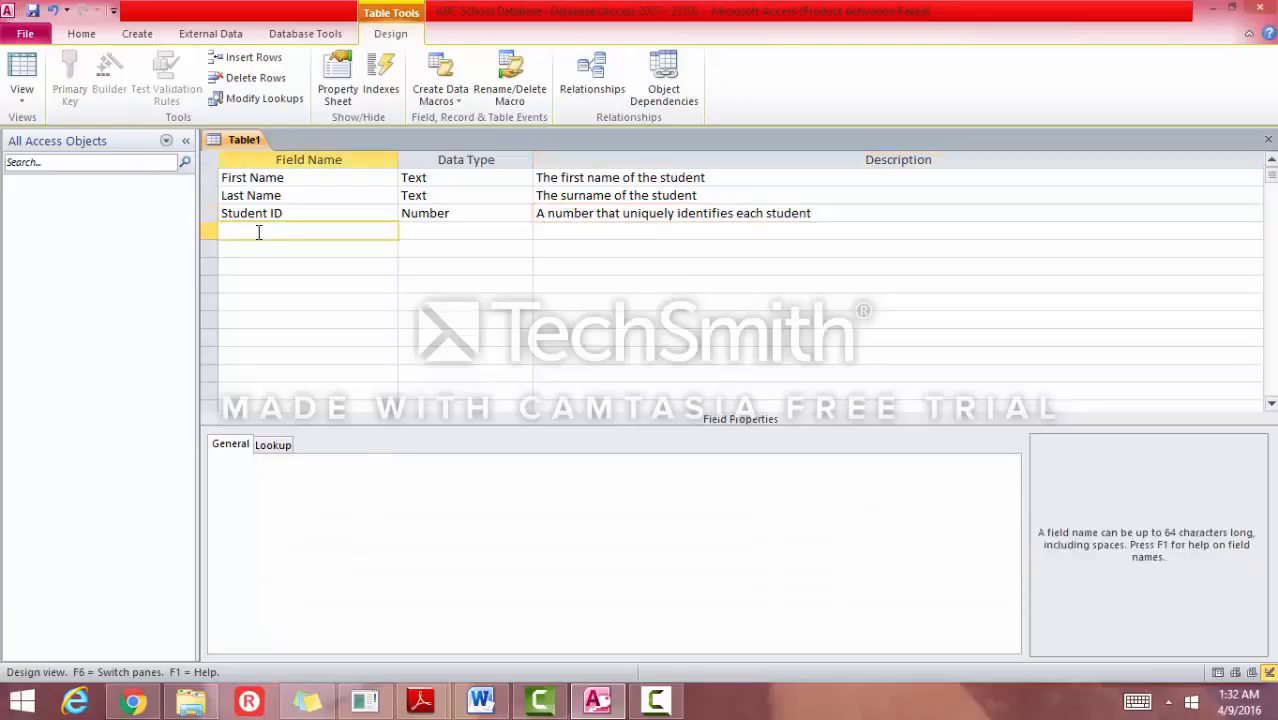
text(Date of Birth)
click(409, 232)
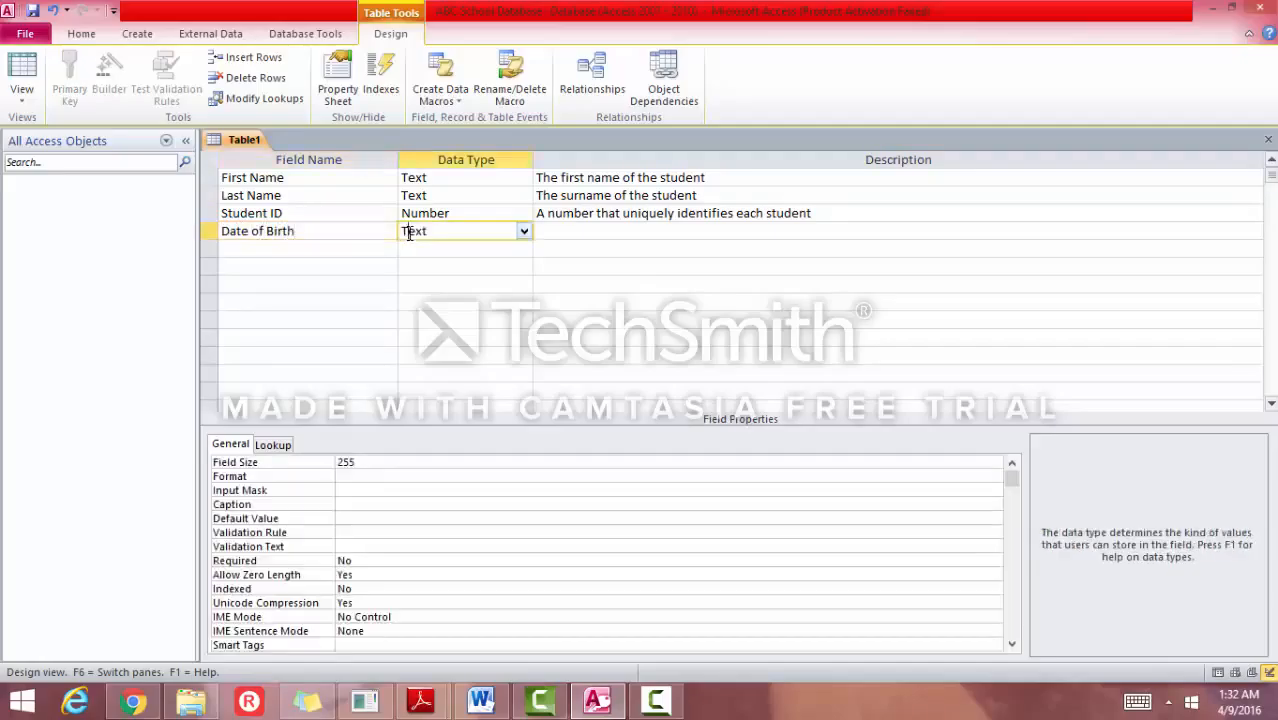
click(522, 231)
click(466, 302)
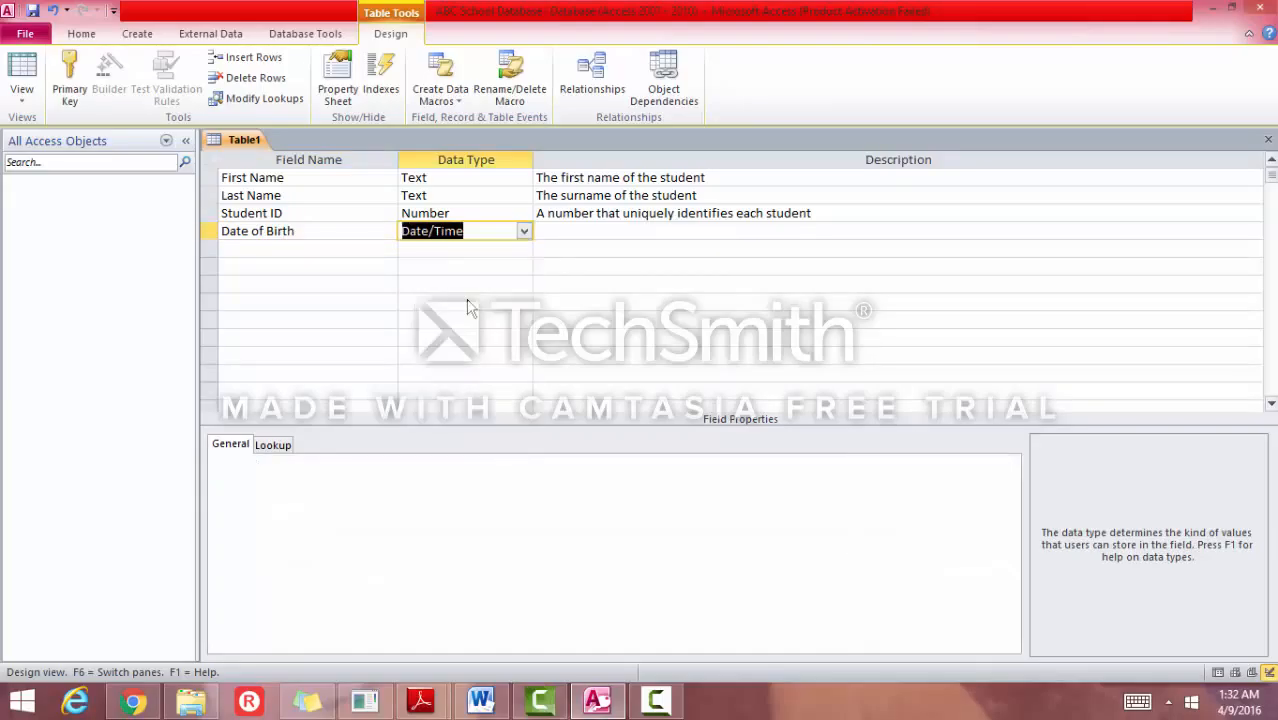
click(598, 234)
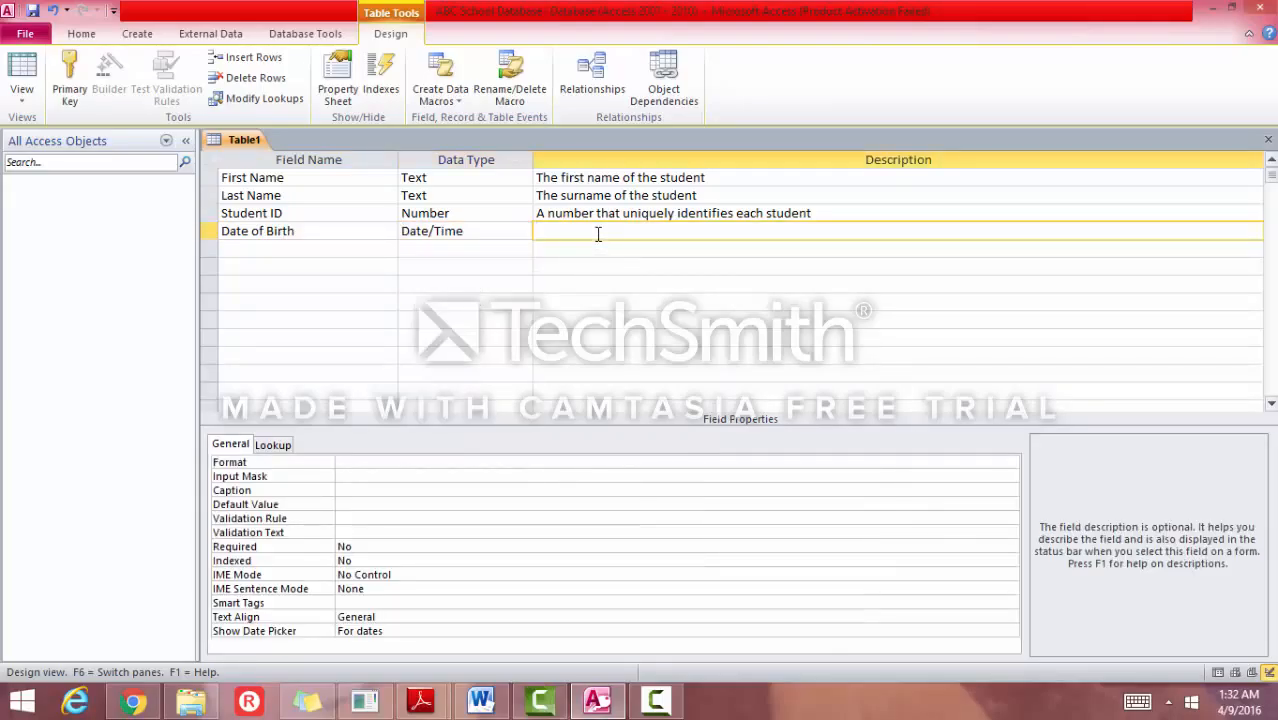
text(The date of birth of the student)
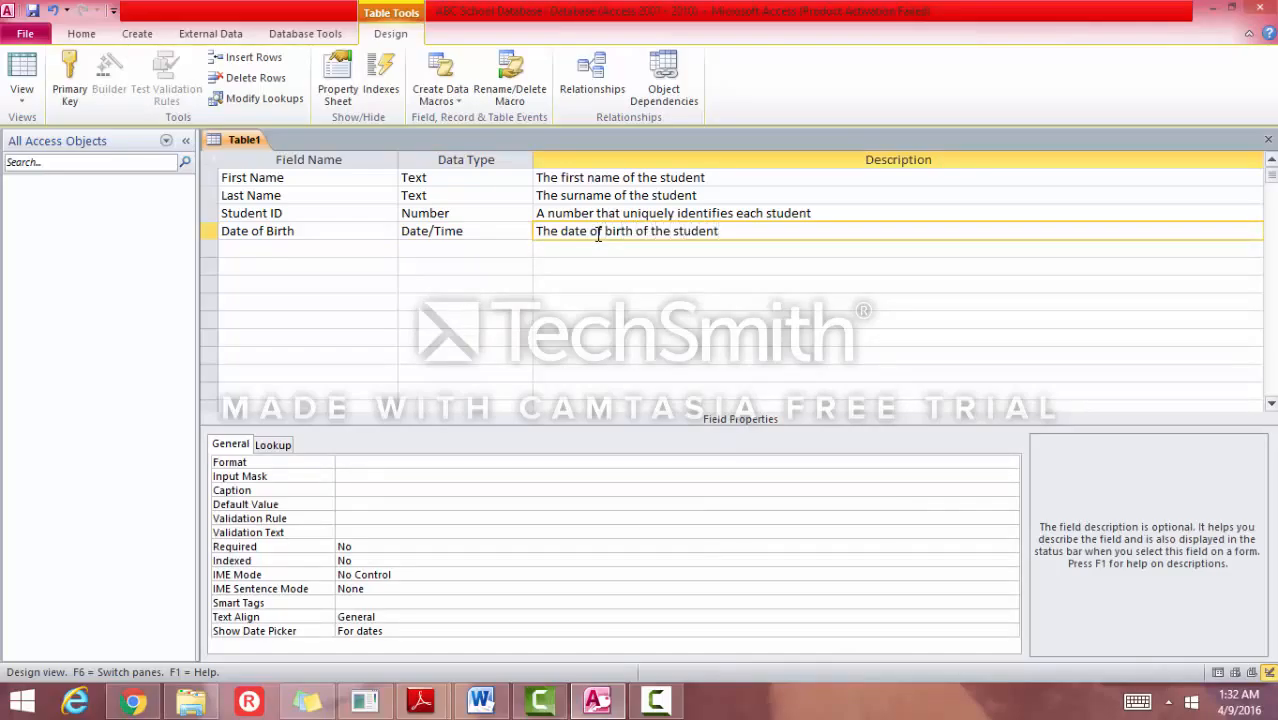
Add an Address field with the Memo data type and the description "The current address of the student"
click(349, 248)
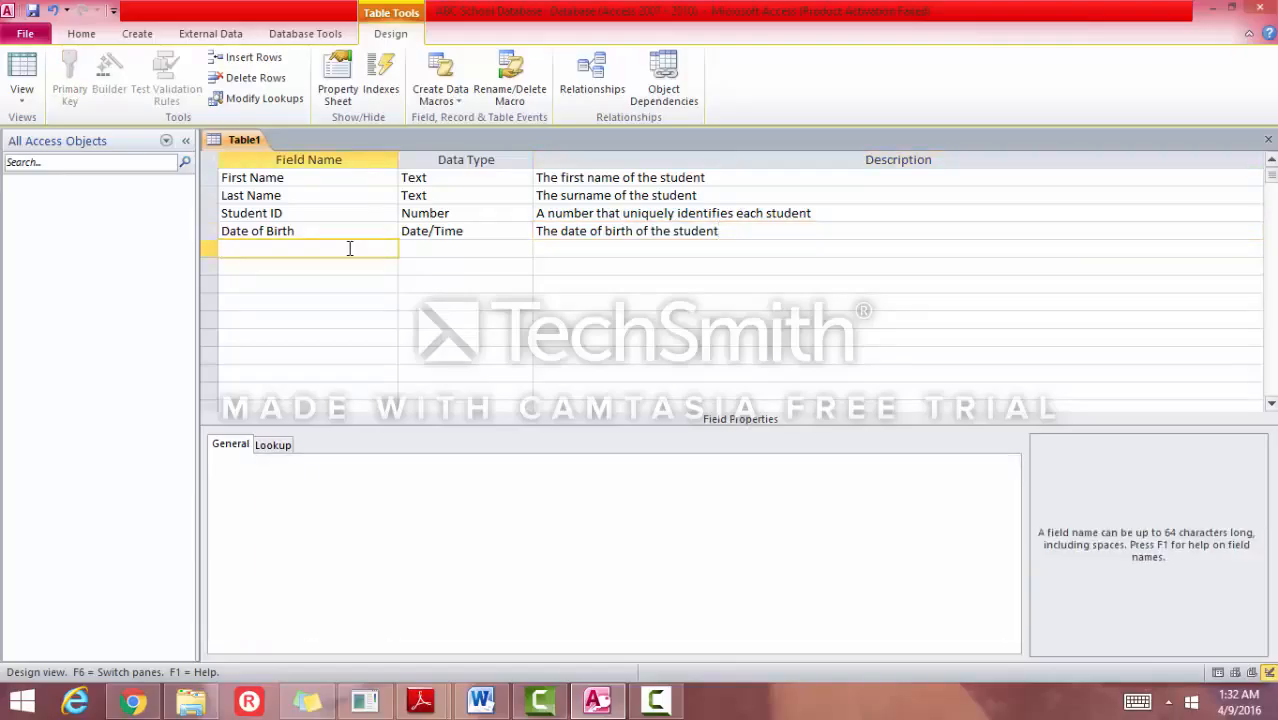
text(Address)
click(464, 251)
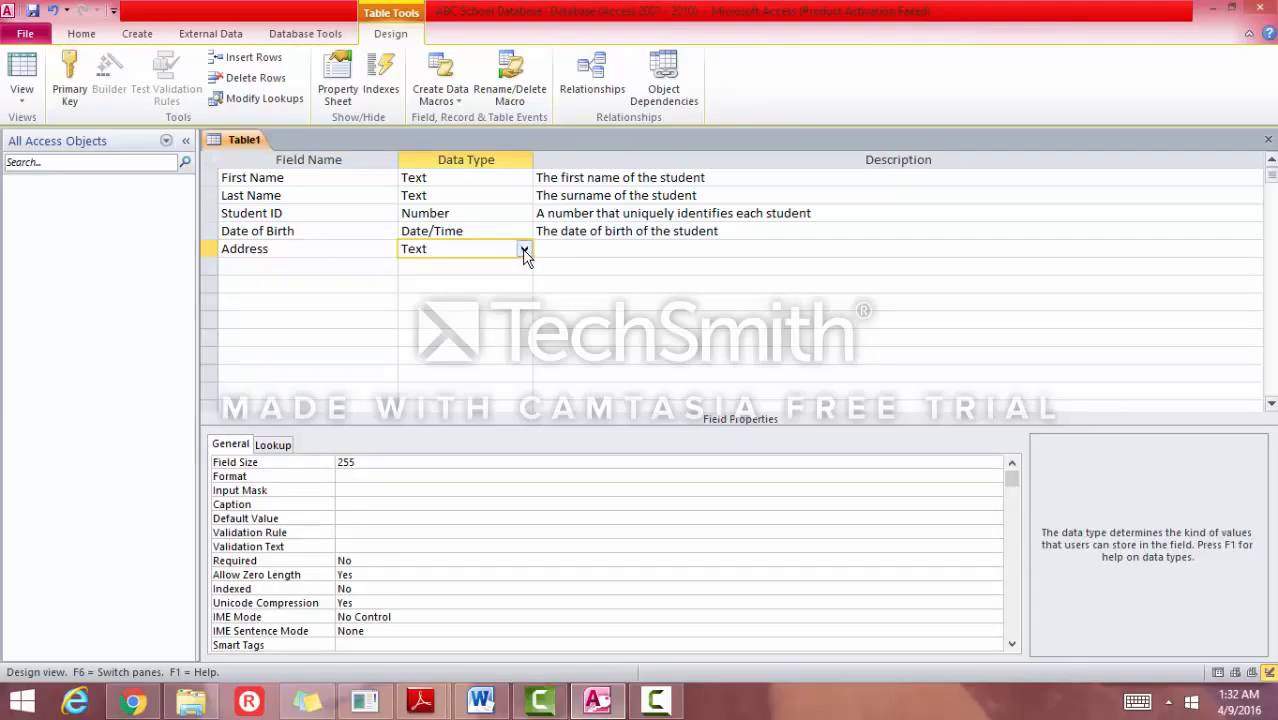
click(523, 250)
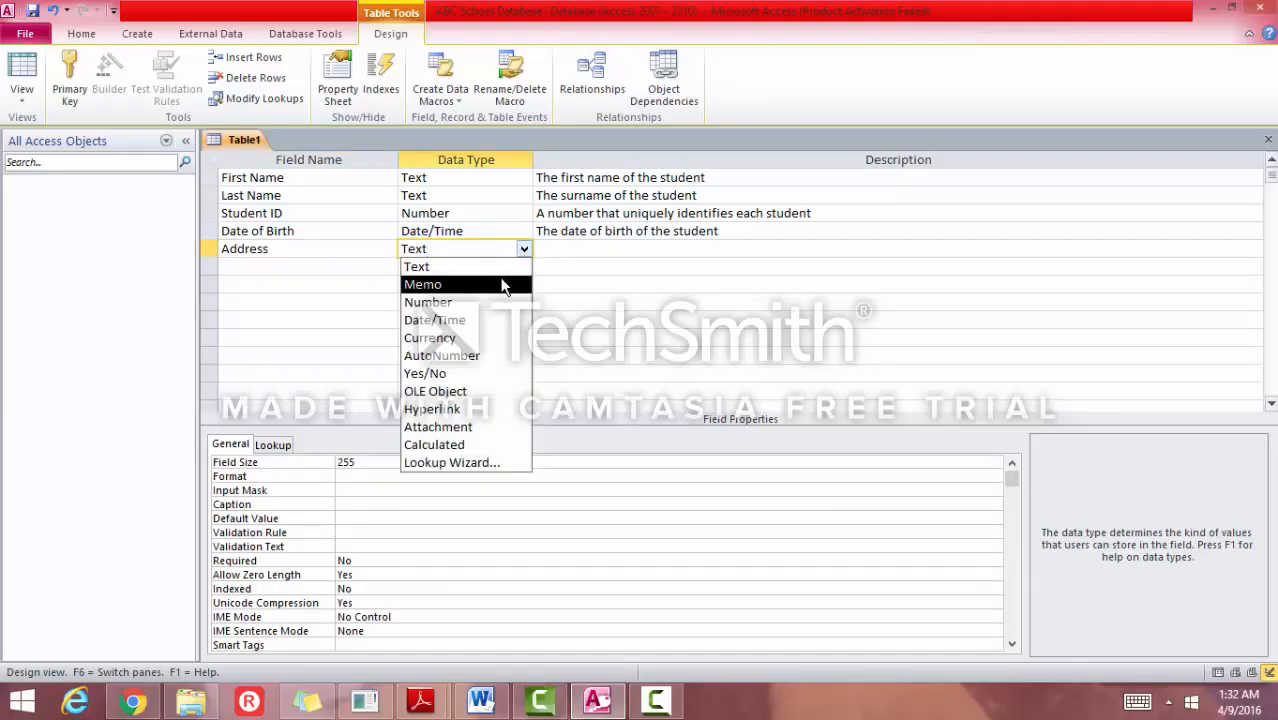
click(503, 285)
click(590, 247)
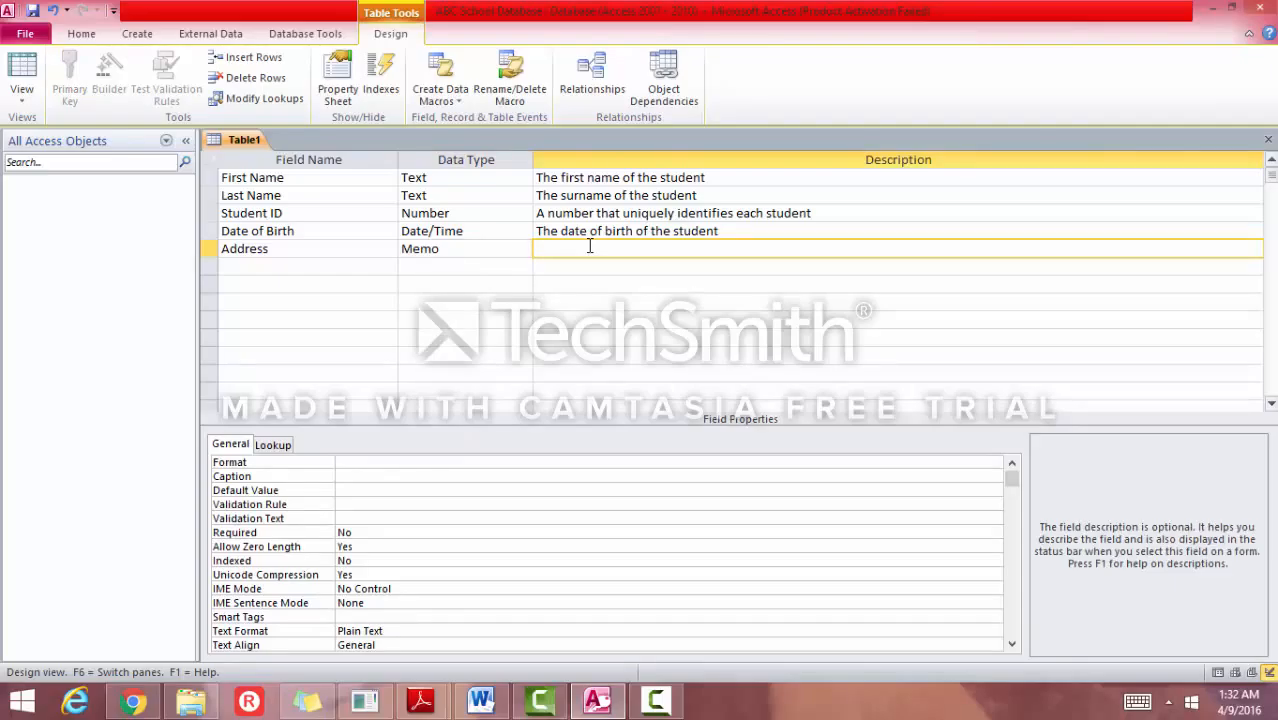
text(Text)
key(BackSpace)
key(BackSpace)
text(e current address of the stu)
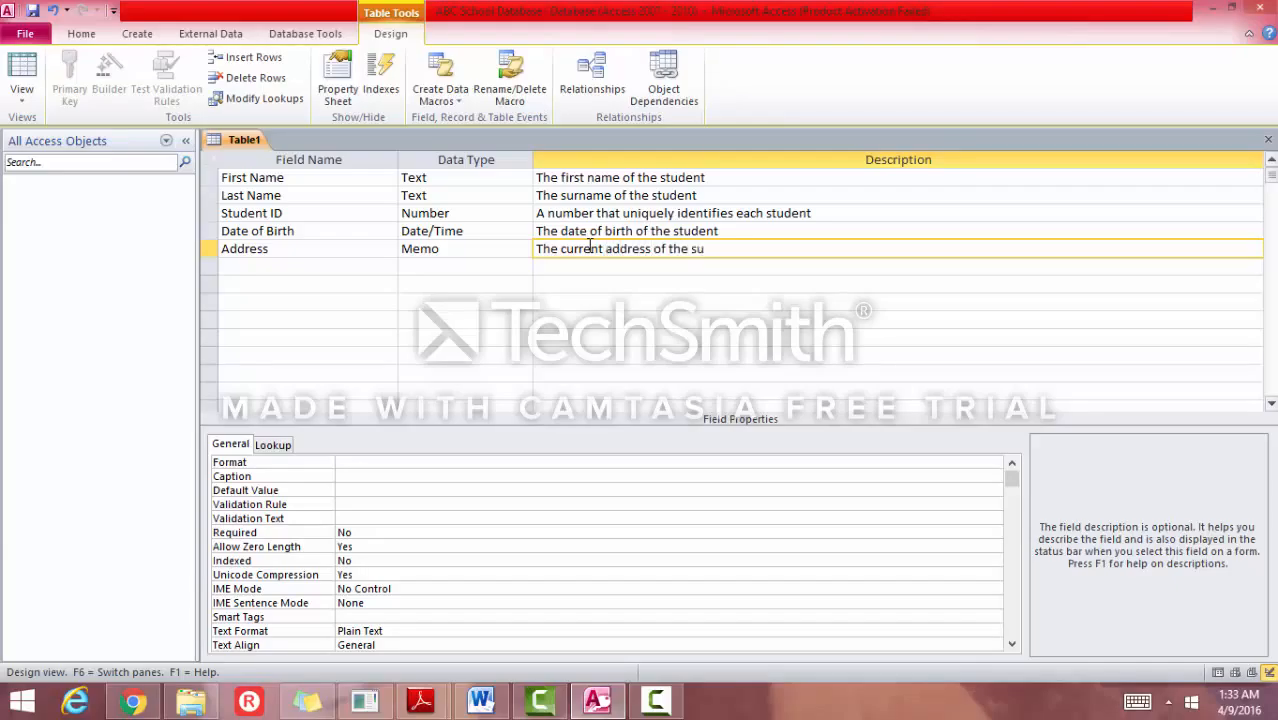
text(dent)
Add a Phone field with the Number data type and the description "A working phone contact for the student"
click(351, 264)
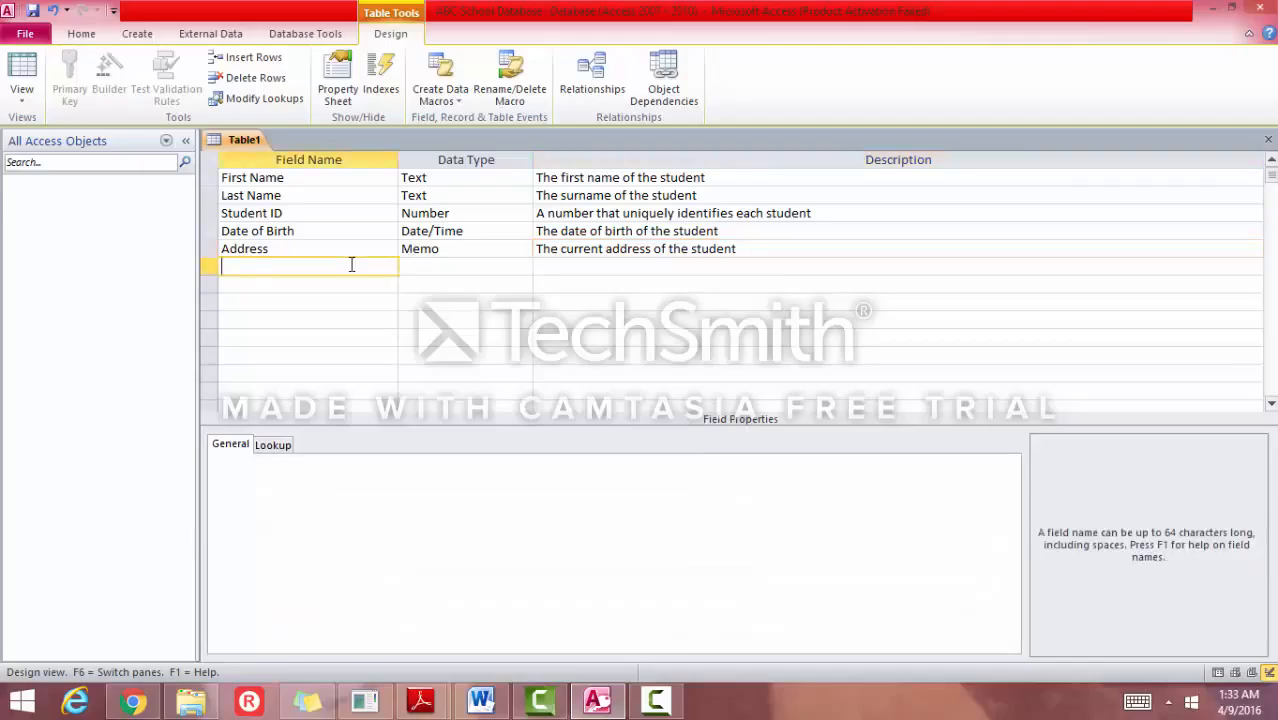
text(Phone)
click(442, 264)
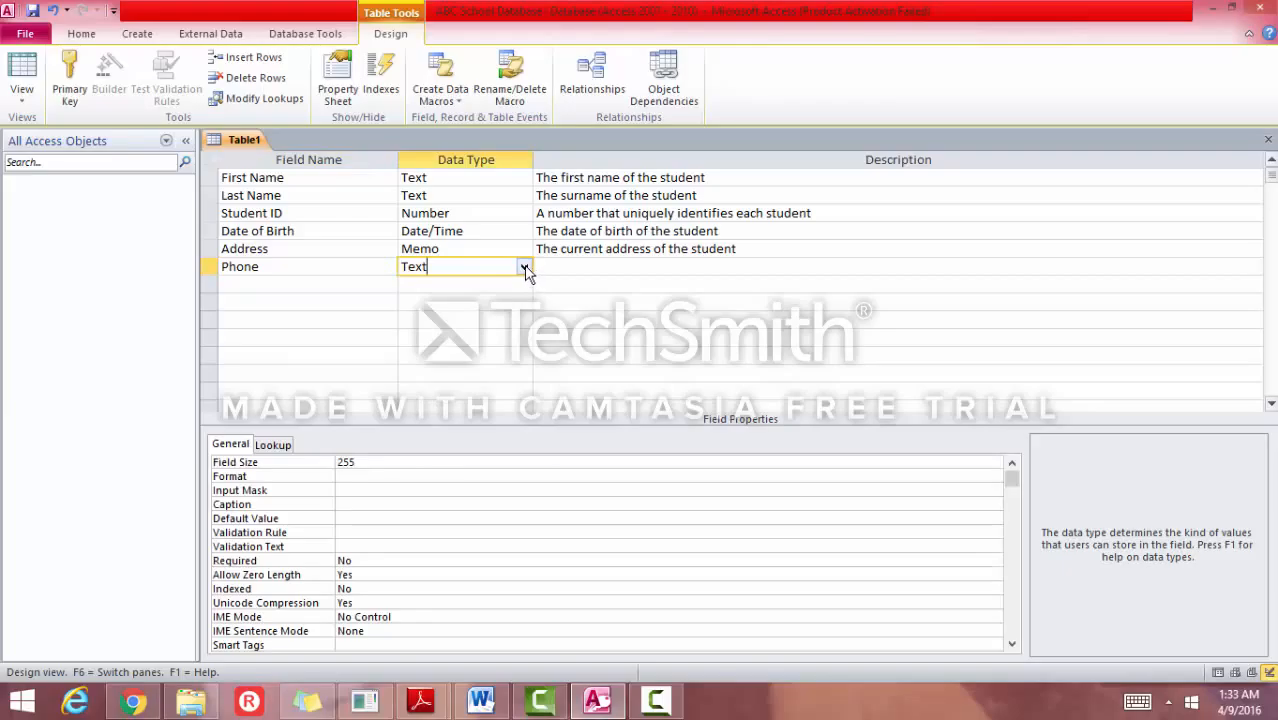
click(524, 267)
click(492, 316)
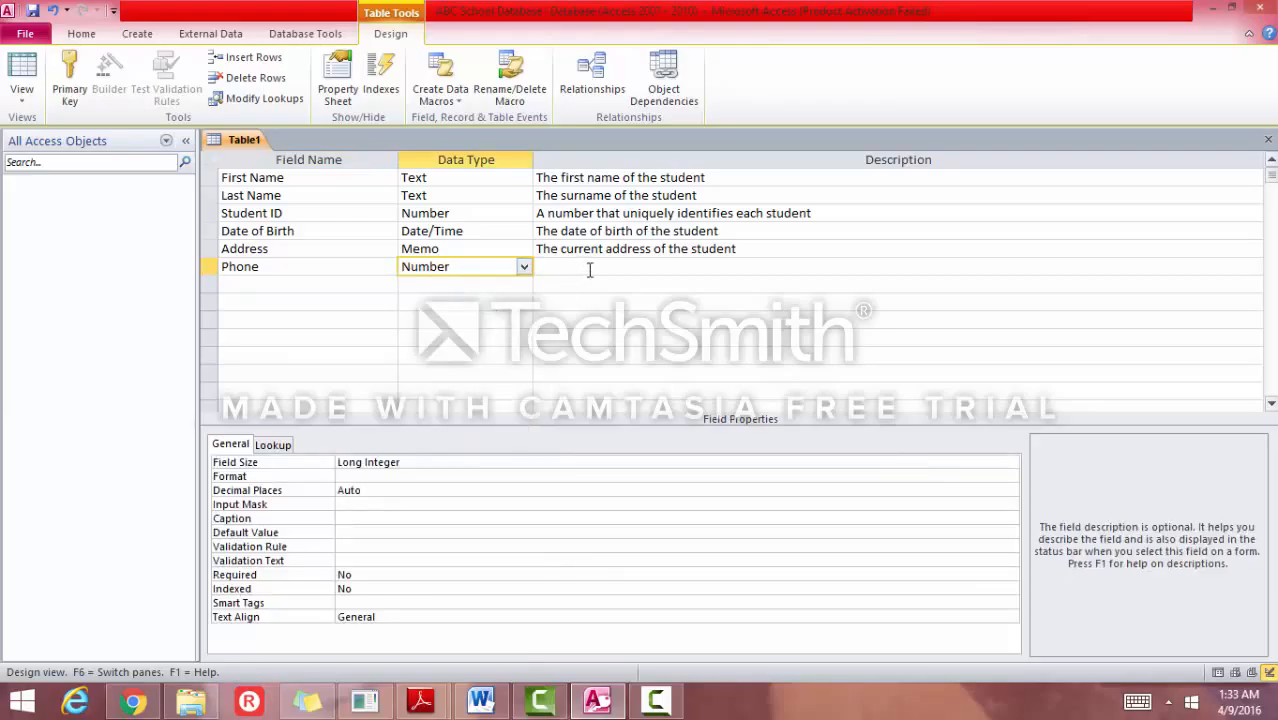
click(590, 270)
text(A wor)
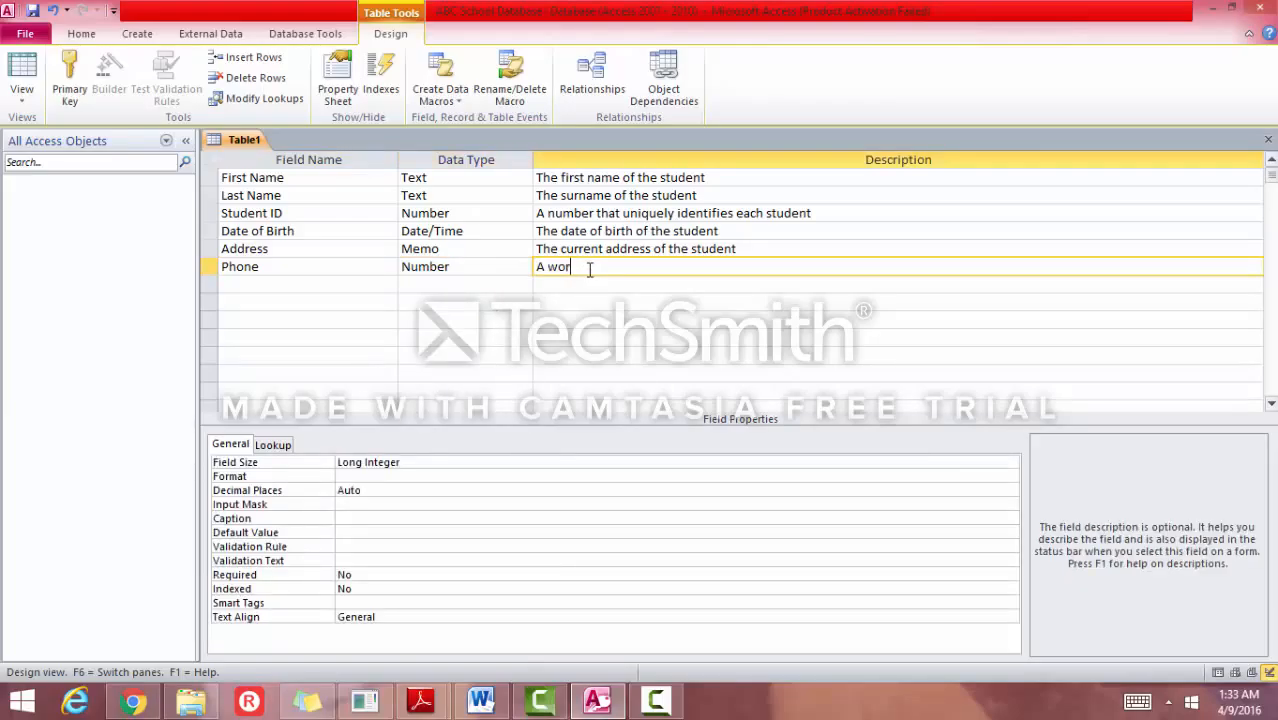
text(king phone contact for the student)
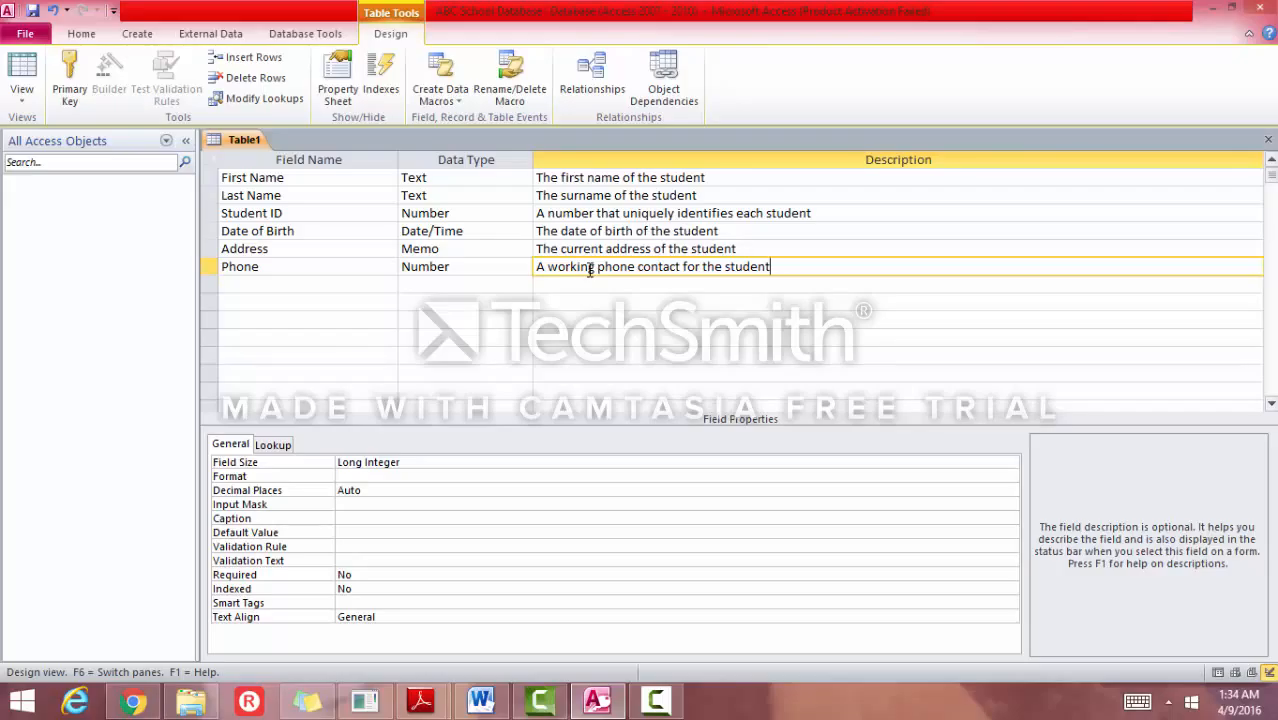
Make Student ID the primary key, and save the table under the name Student
click(310, 216)
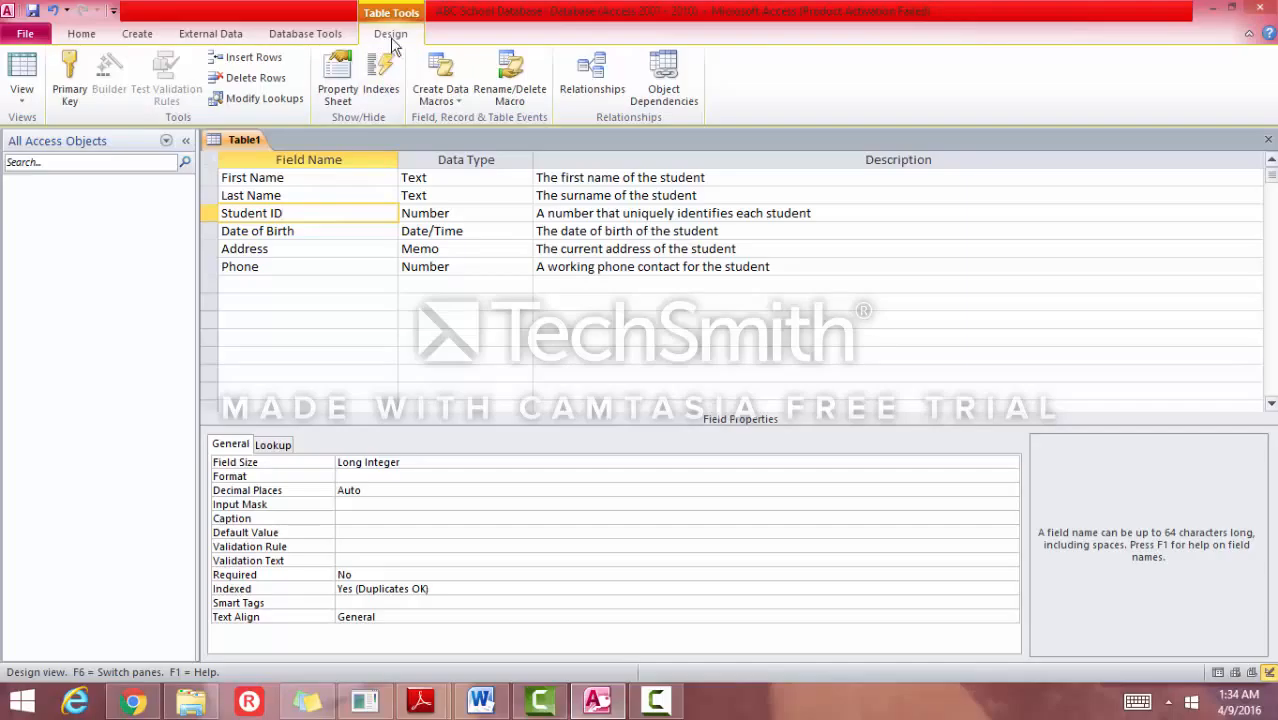
click(78, 97)
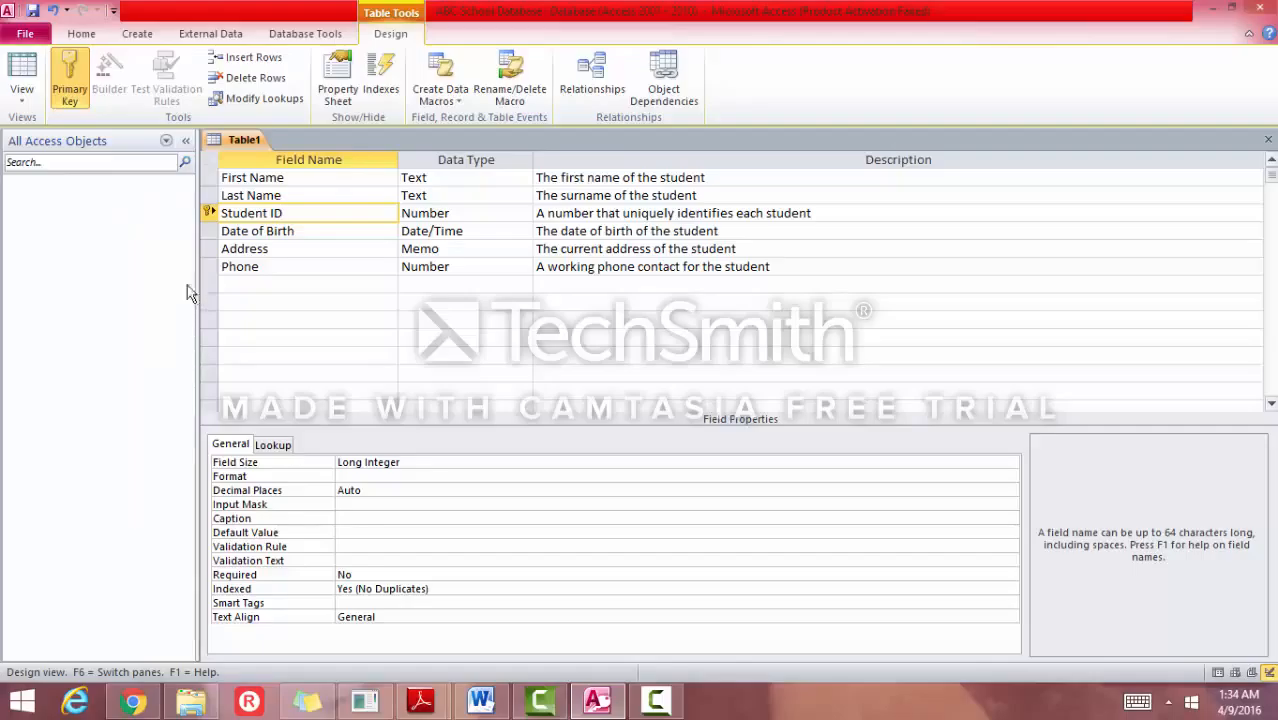
click(14, 33)
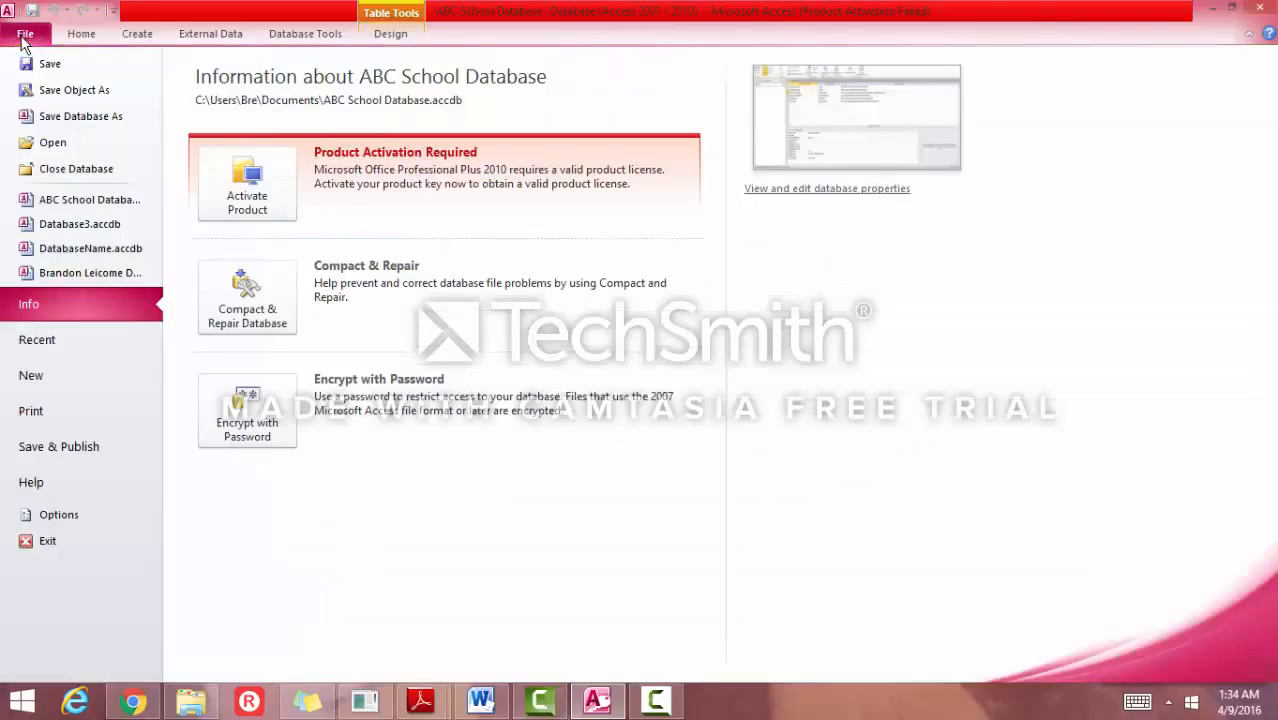
click(52, 92)
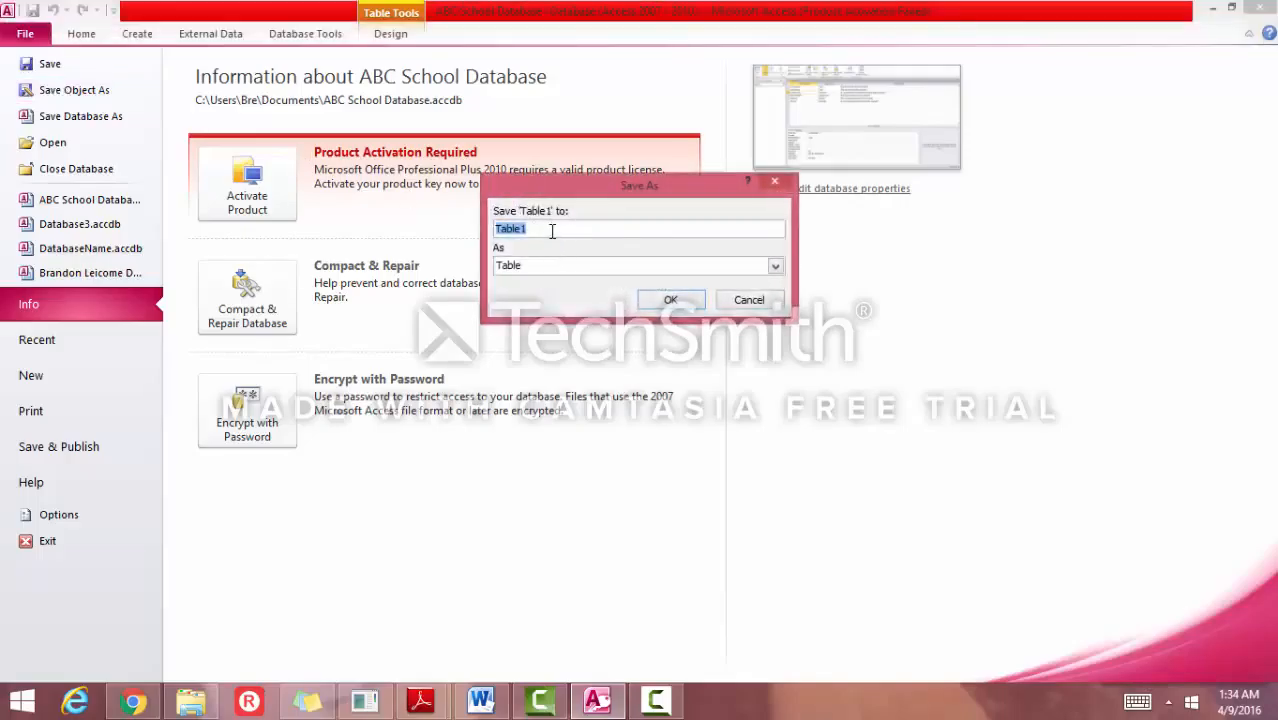
text(Student)
click(670, 301)
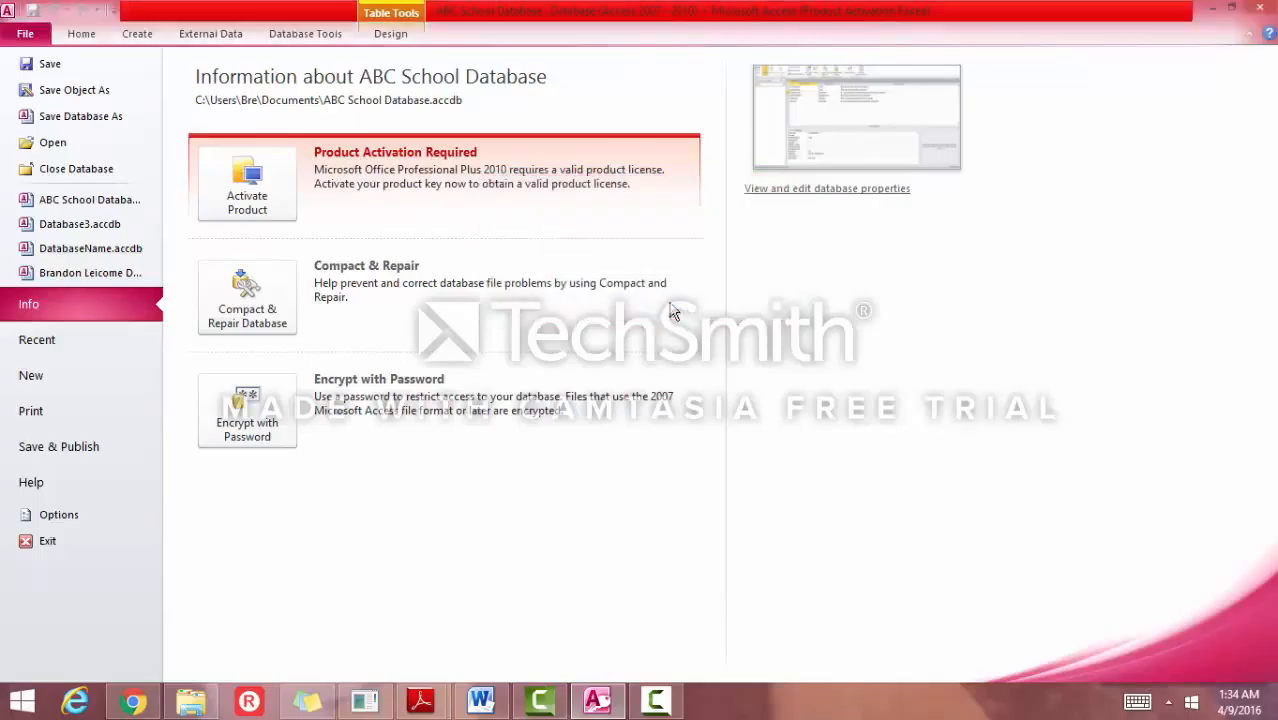
click(76, 35)
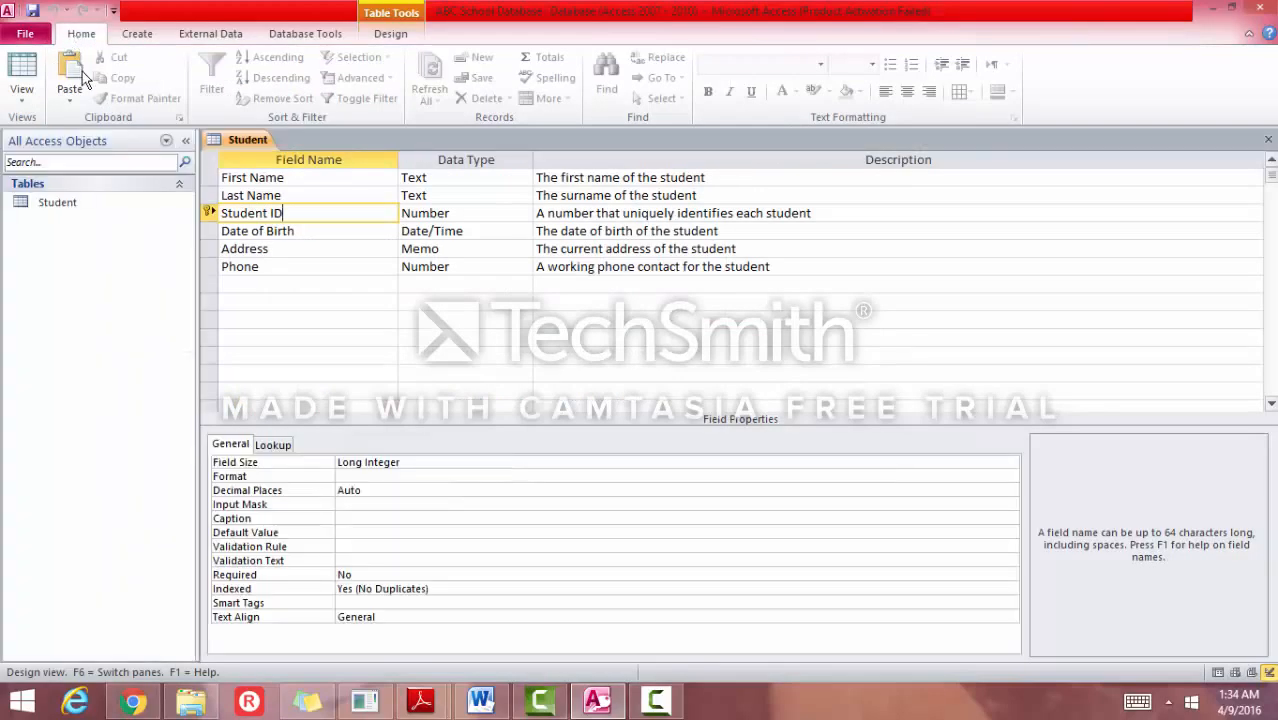